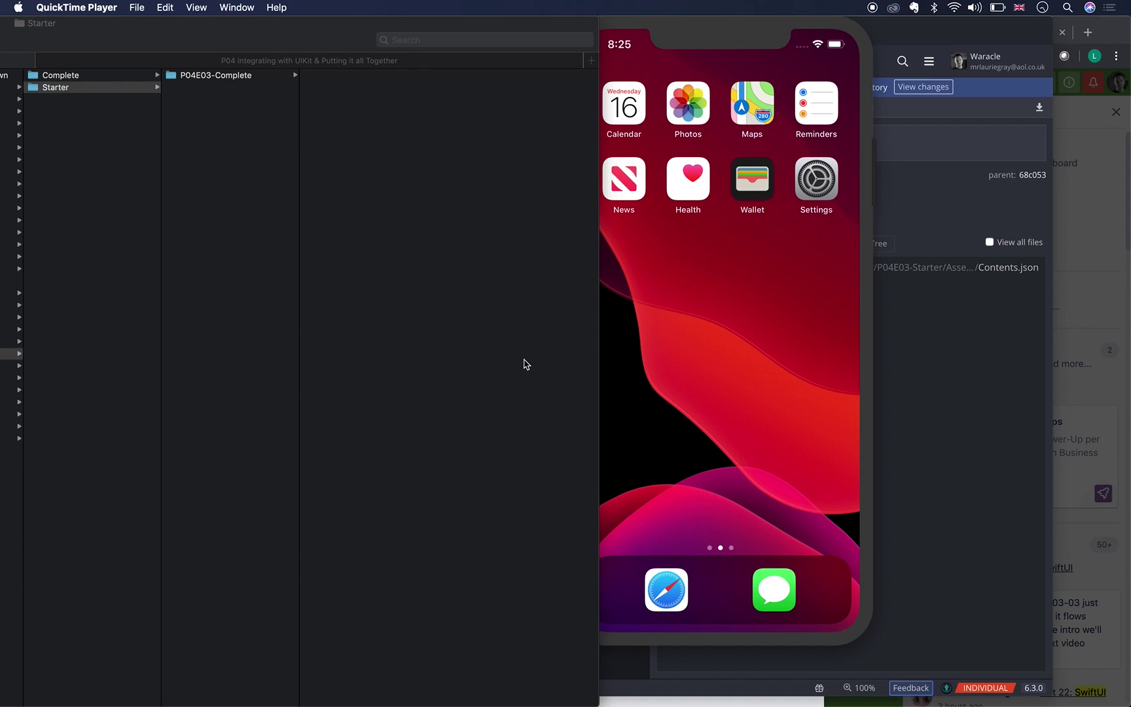
Step: Move the iPhone simulator window aside and return to the Starter folder in Finder
click(708, 36)
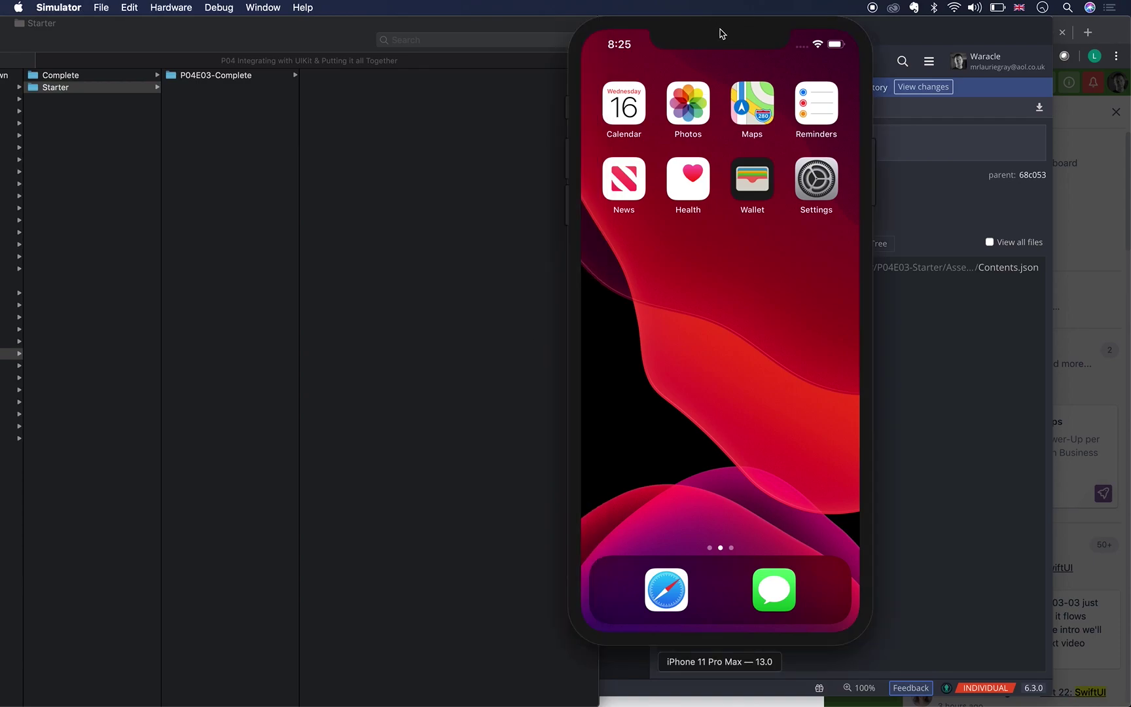
drag(719, 34, 751, 33)
click(281, 52)
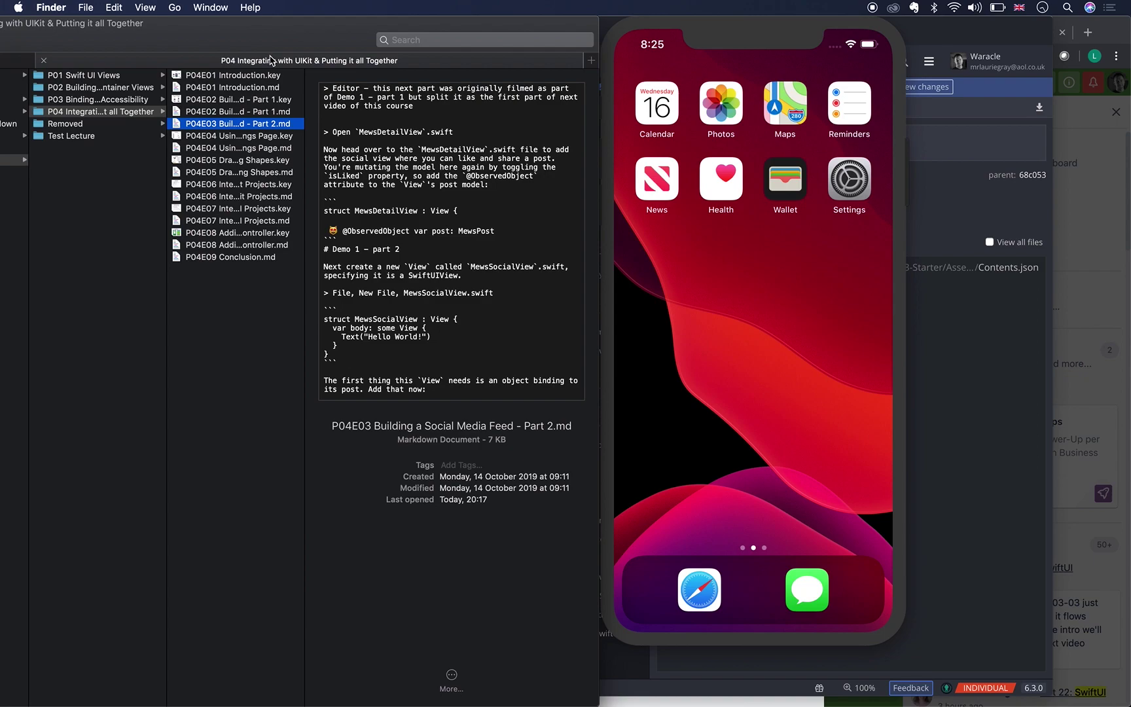
click(20, 60)
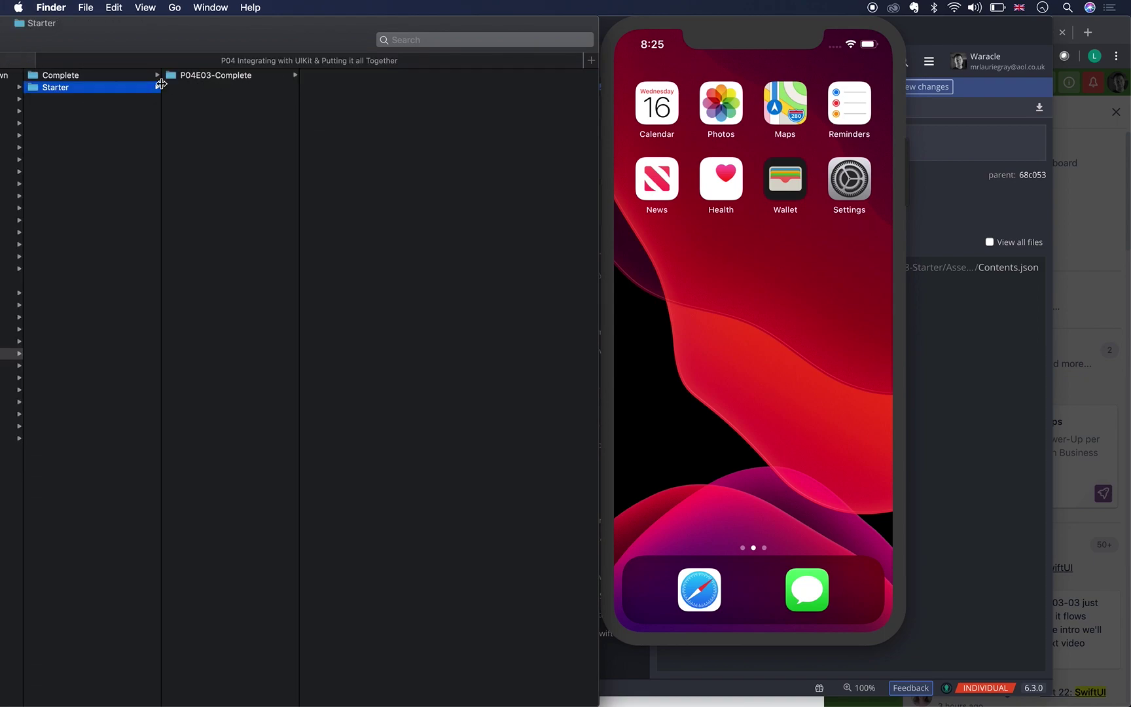
Step: Rename the P04E03-Complete folder inside the Starter folder to P04E03-Starter
click(235, 76)
key(Return)
key(BackSpace)
key(BackSpace)
key(BackSpace)
key(BackSpace)
key(BackSpace)
key(BackSpace)
key(BackSpace)
key(BackSpace)
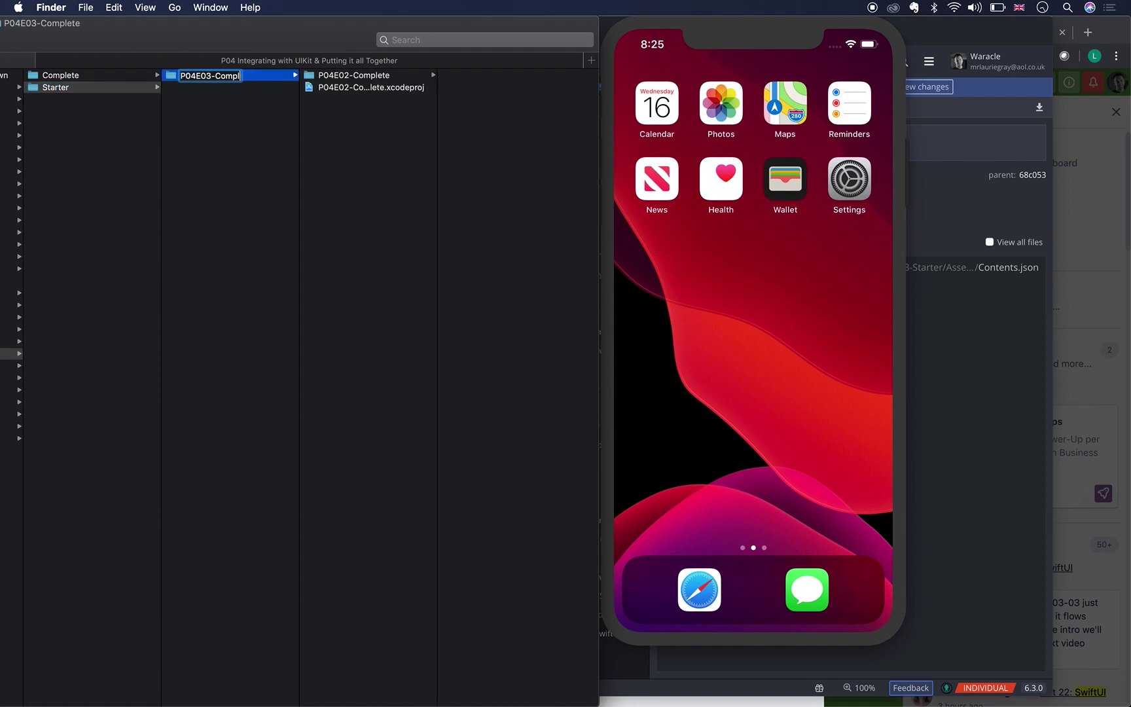
text(Starter)
key(Return)
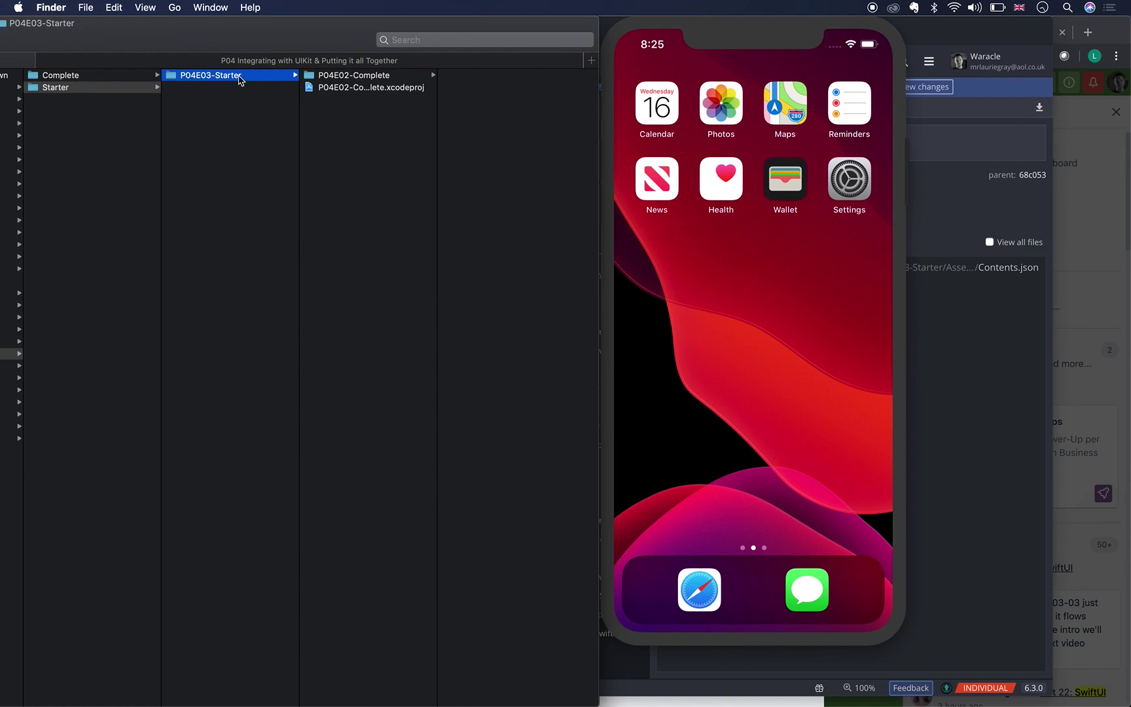
Step: Open the P04E02-Complete project in Xcode and rename it to P04E02-Starter together with all its listed content items
double_click(349, 90)
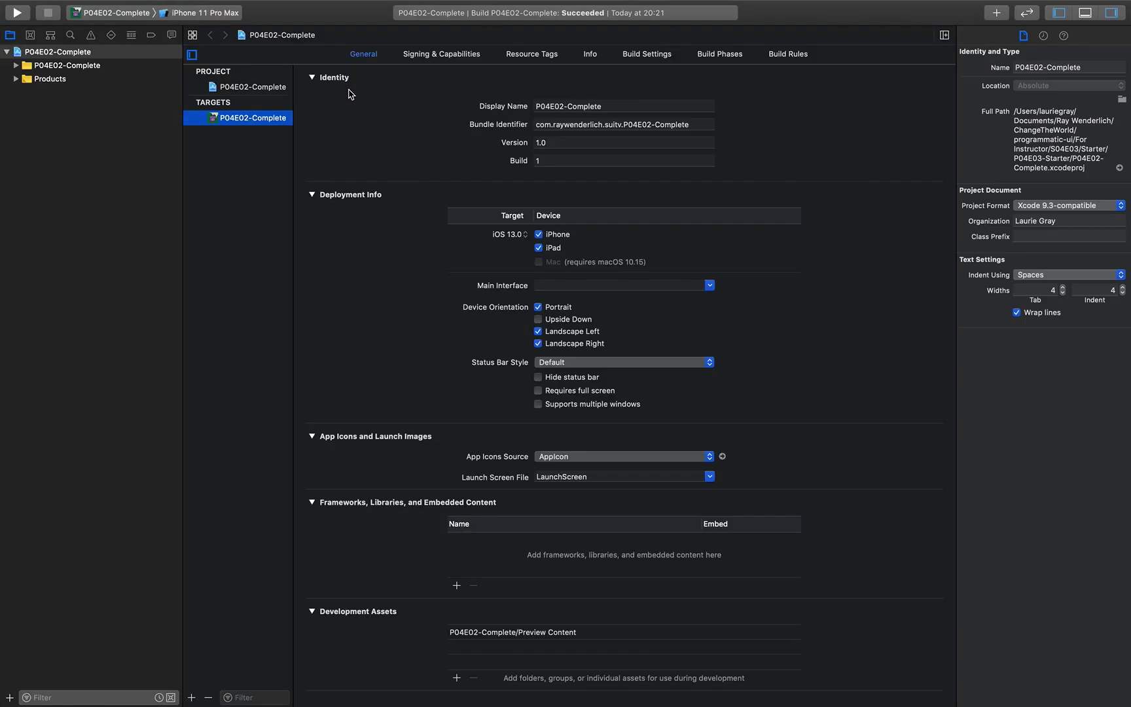
click(22, 53)
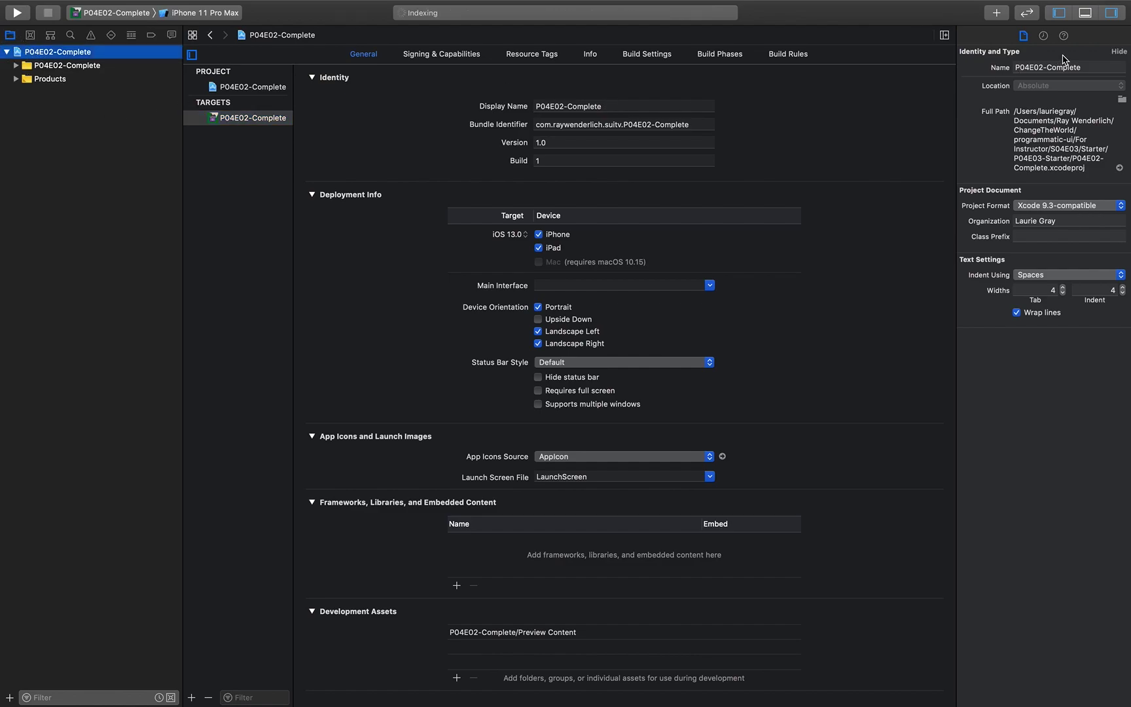
click(1111, 13)
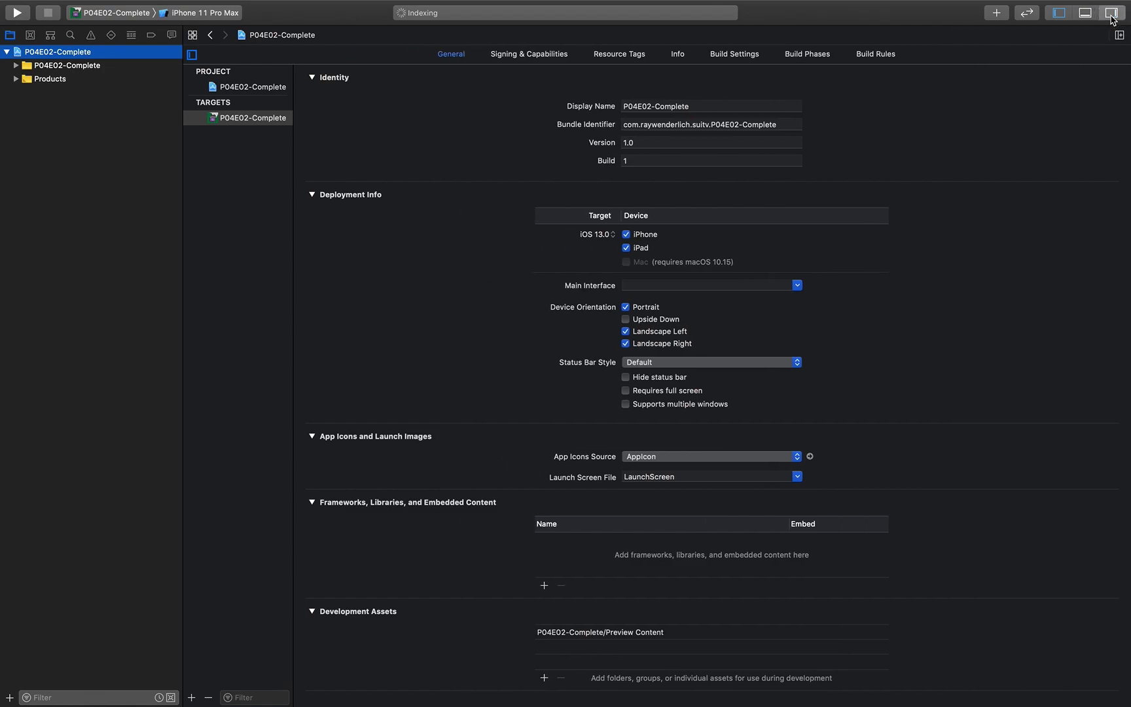
click(1112, 14)
double_click(1070, 66)
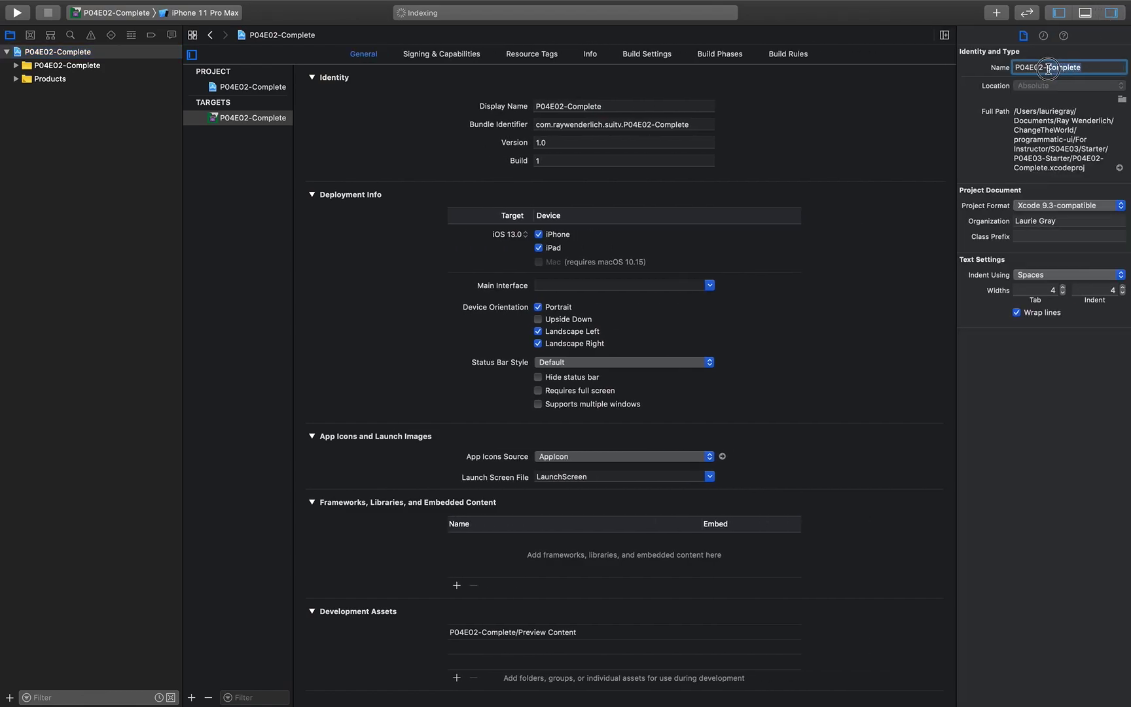
text(Starter)
key(Return)
key(super+c)
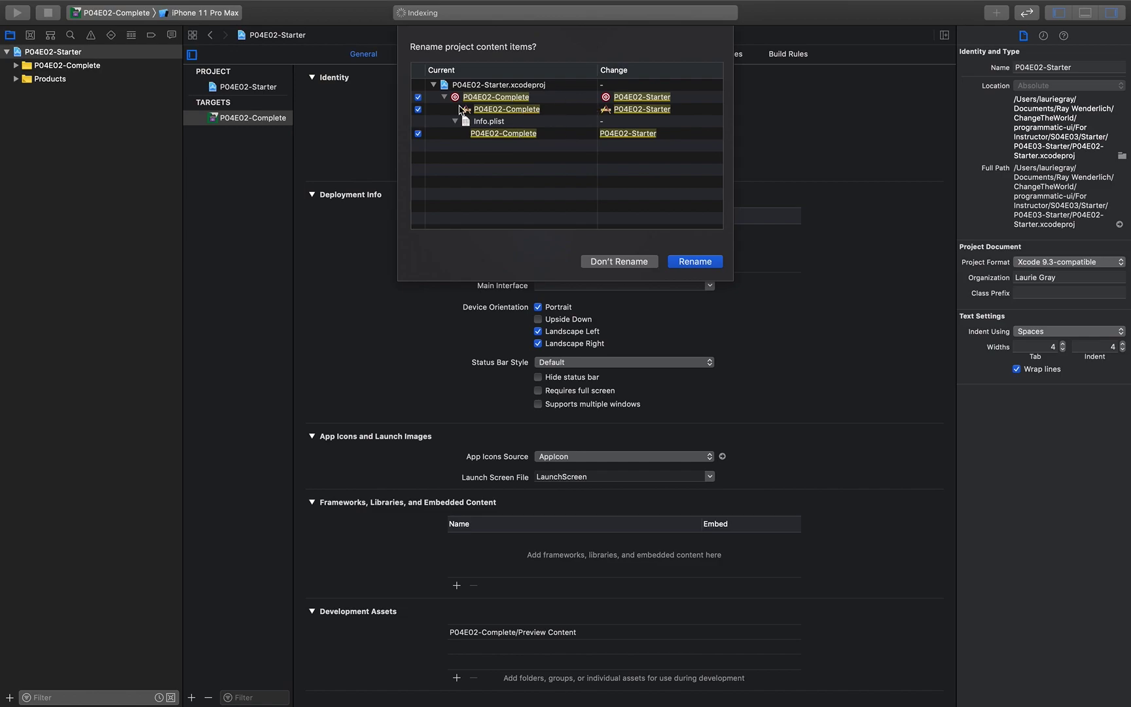
click(693, 262)
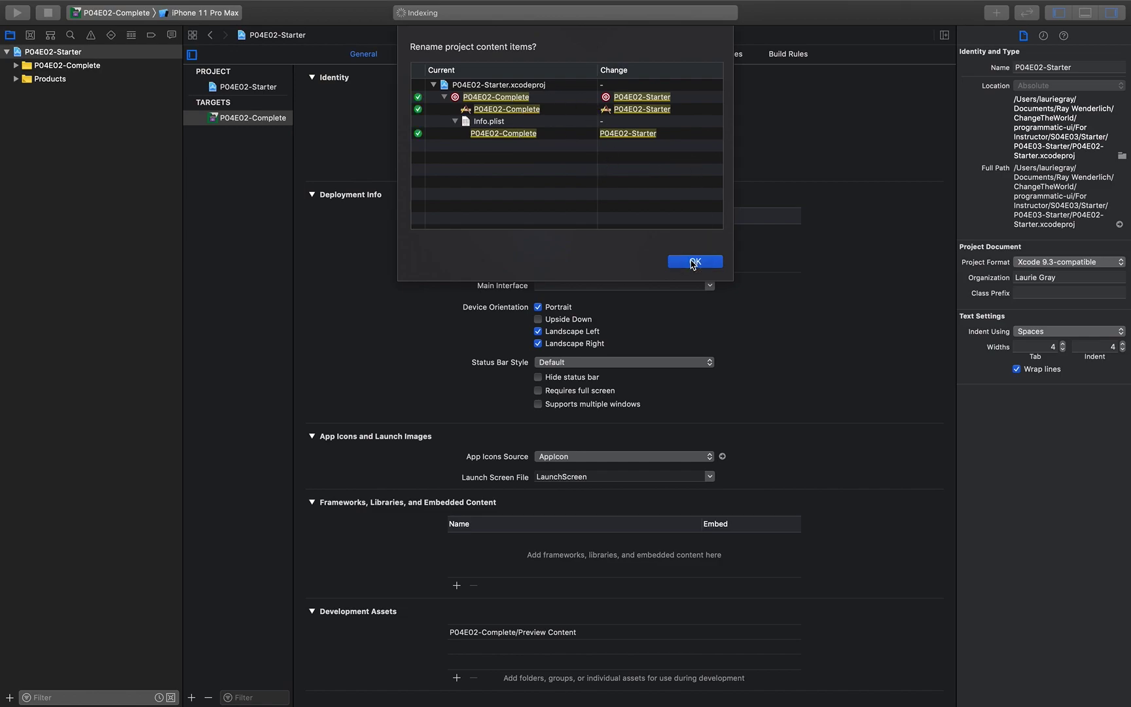
click(694, 263)
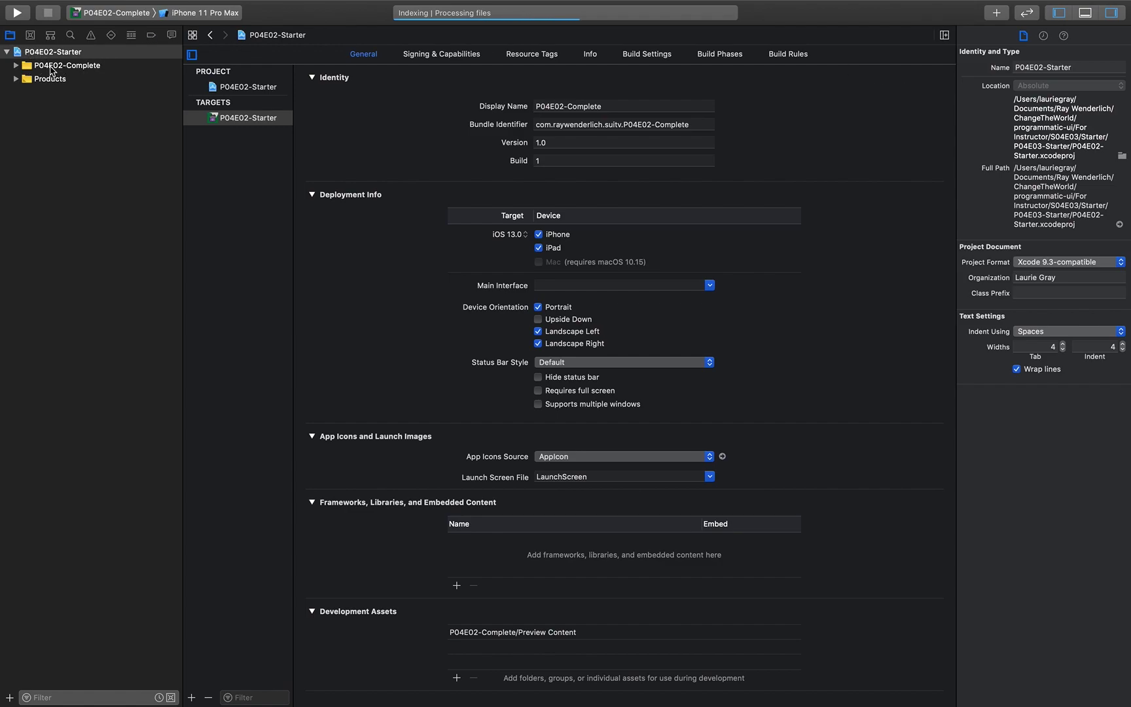
Step: Rename the P04E02-Complete source group in the project to P04E02-Starter
click(68, 69)
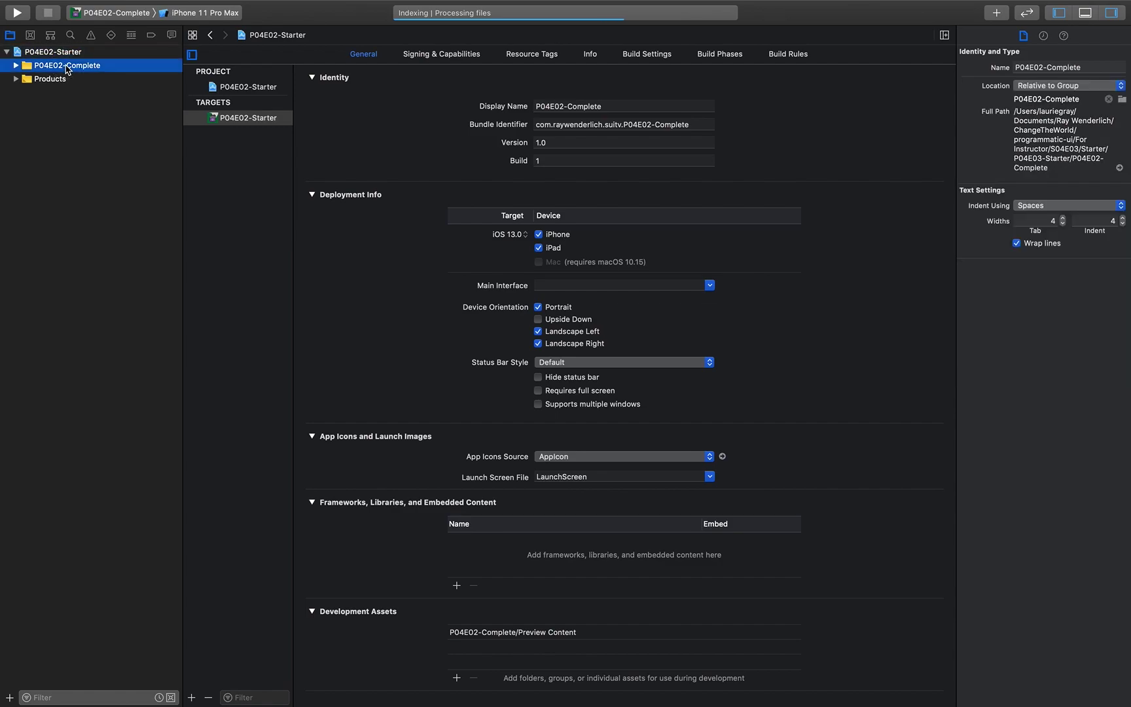
click(1087, 68)
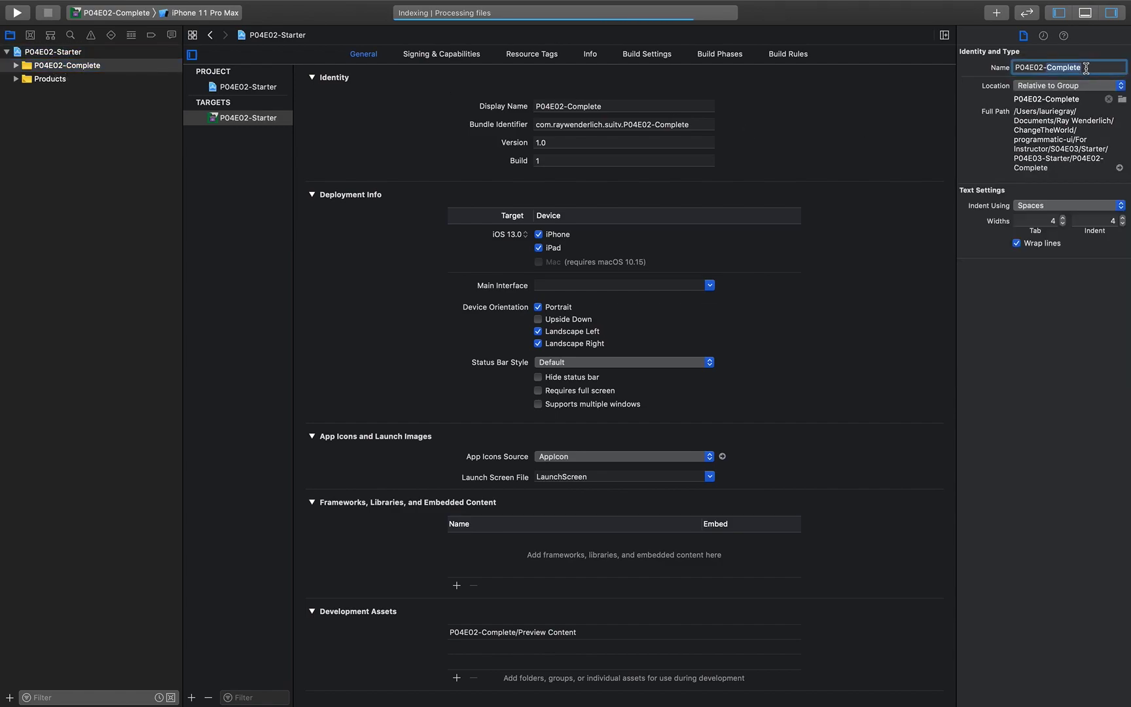
text(P04E02-Starter)
key(super+z)
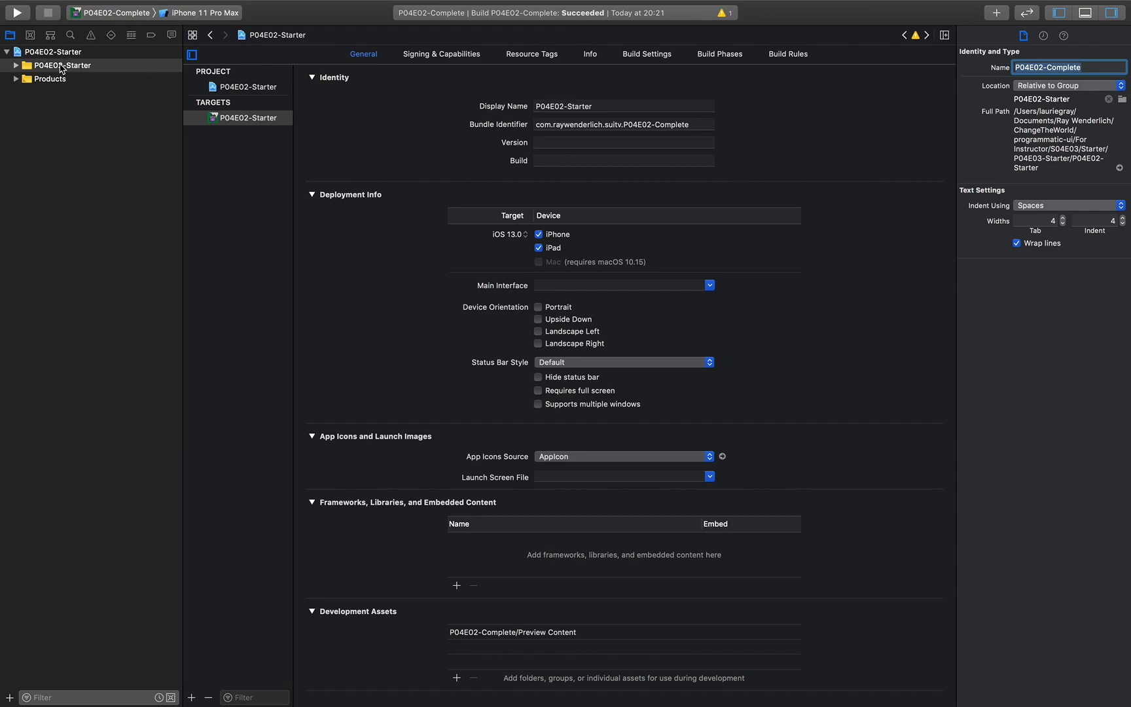
Step: Rename the project's P04E02-Complete scheme to P04E02-Starter in the scheme manager
click(123, 15)
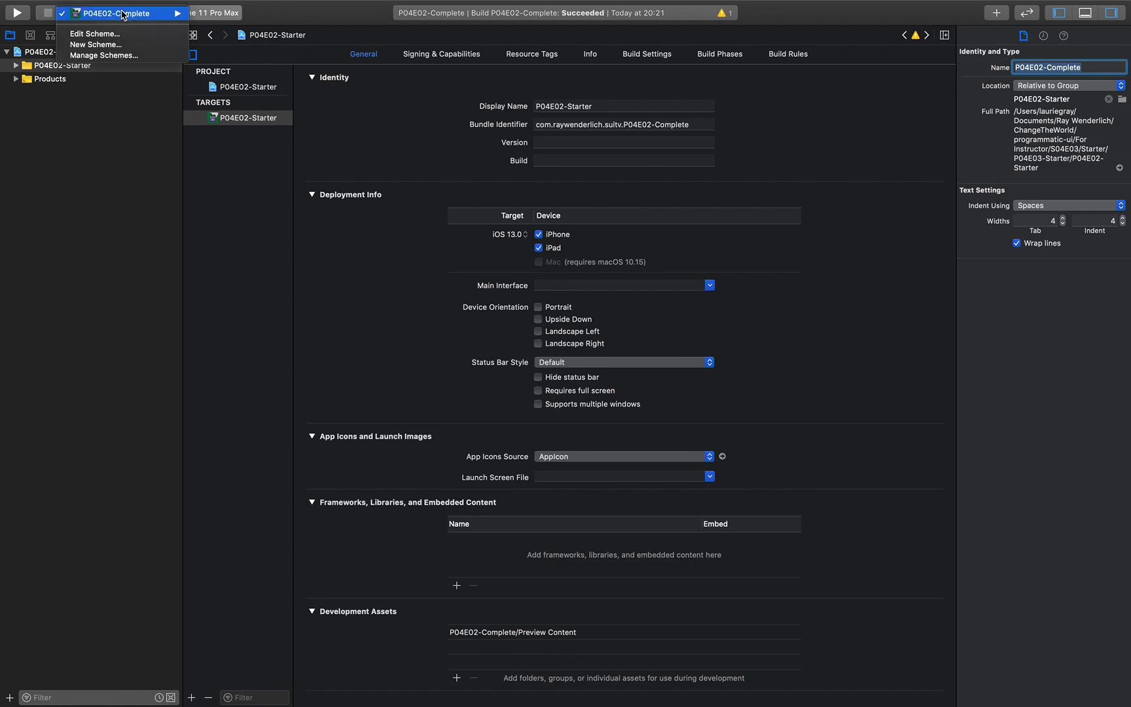
click(106, 60)
click(438, 103)
click(439, 100)
key(super+v)
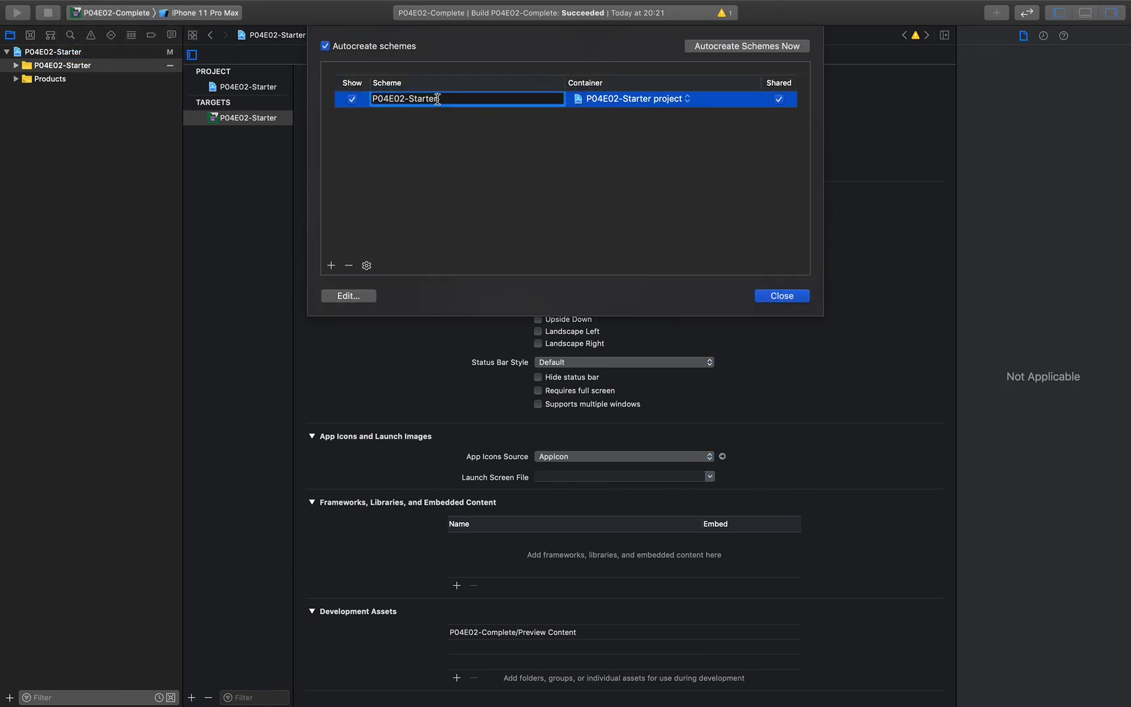
key(Return)
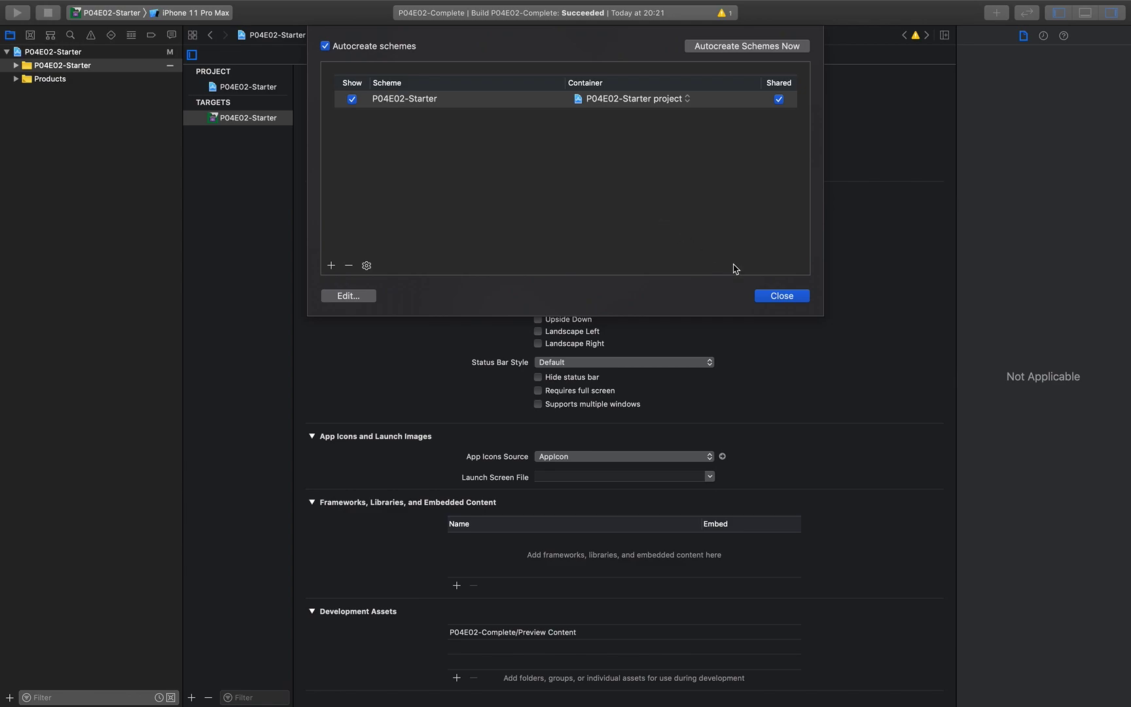
click(780, 297)
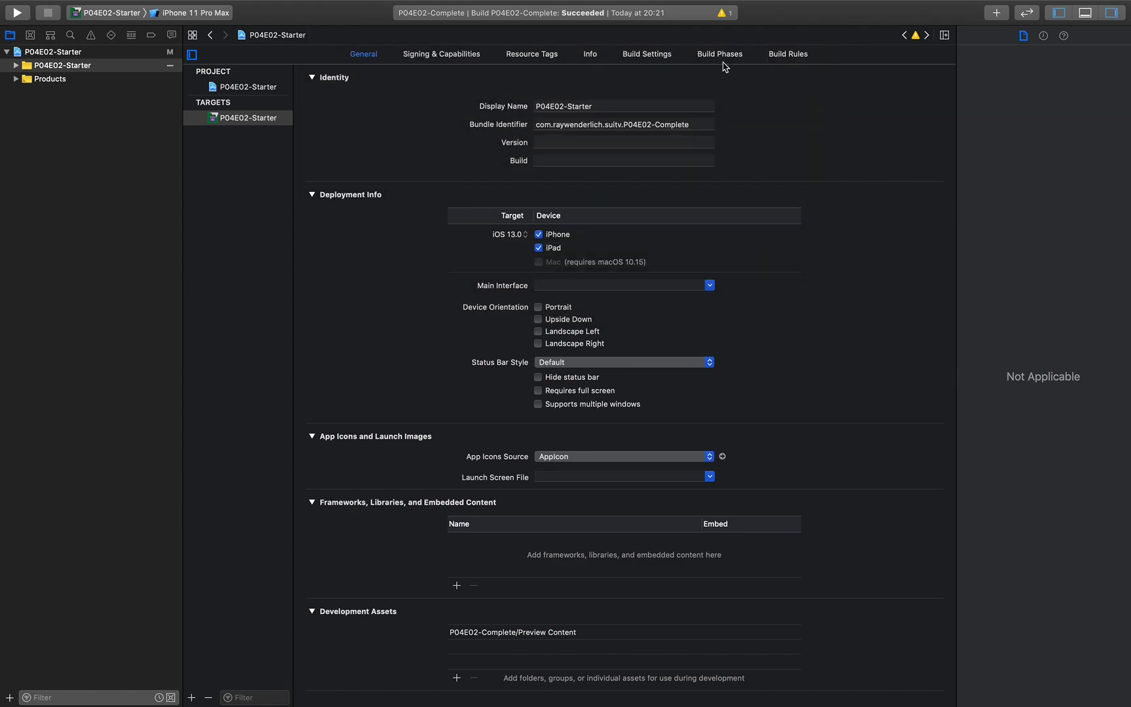
Step: Search the target's build settings for "comple"
click(661, 58)
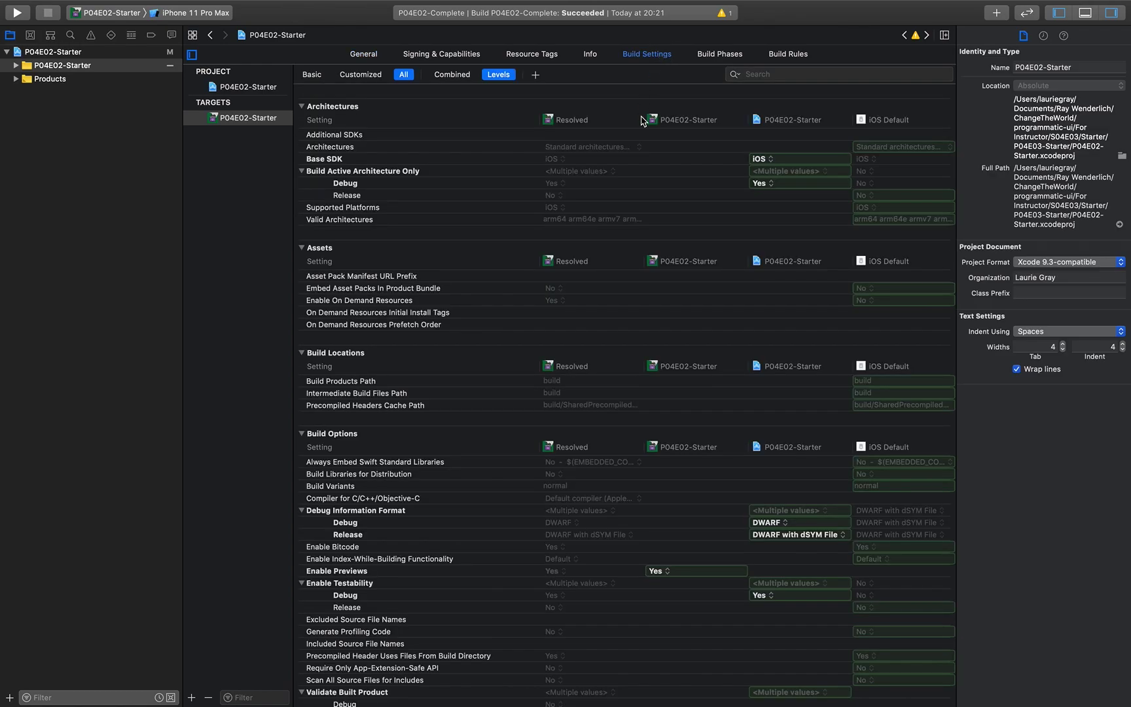
click(844, 74)
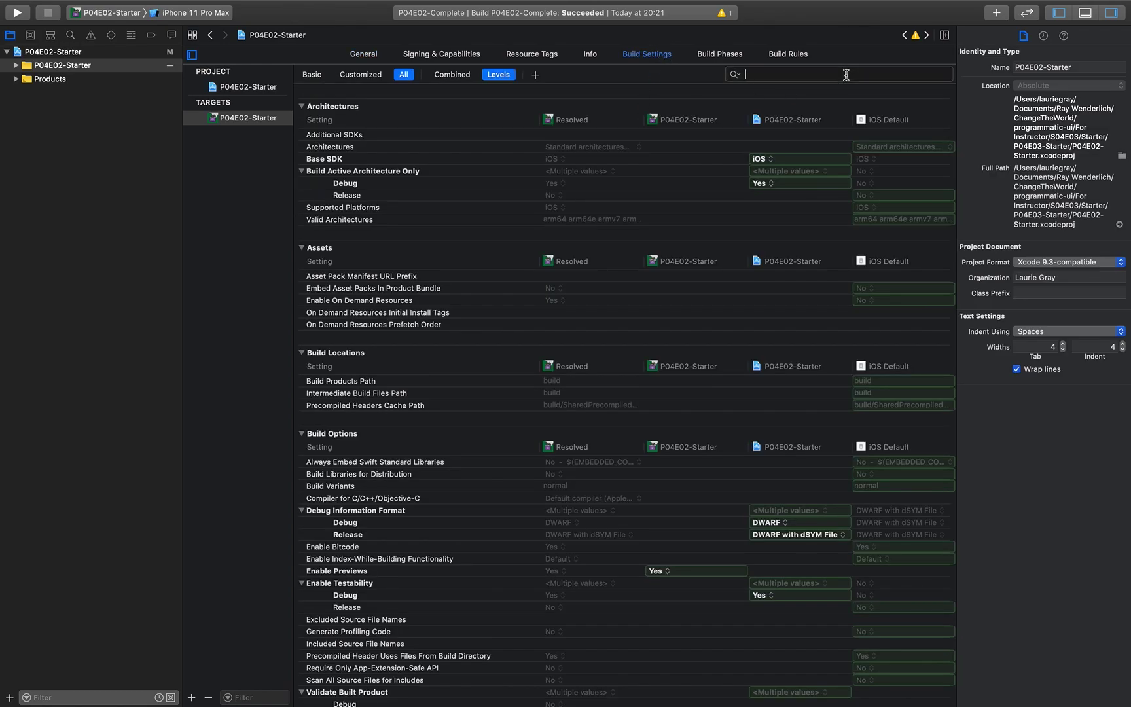
text(comple)
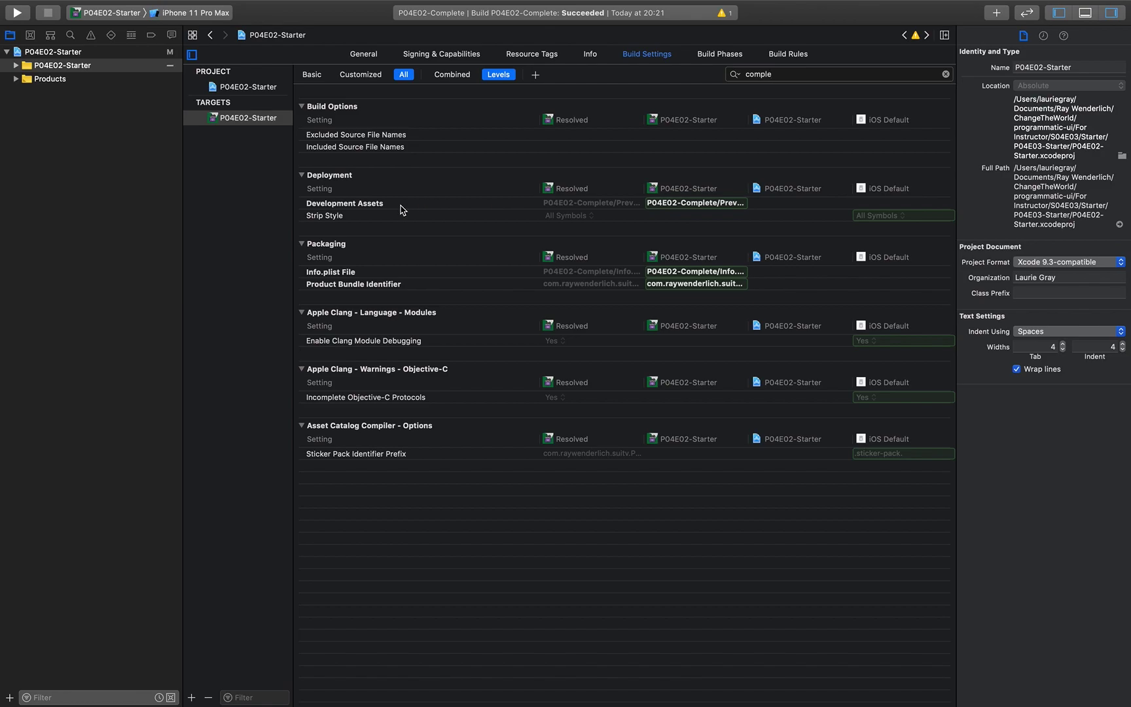
Step: Set the target's Development Assets path to P04E02-Starter/Preview\ Content
double_click(679, 204)
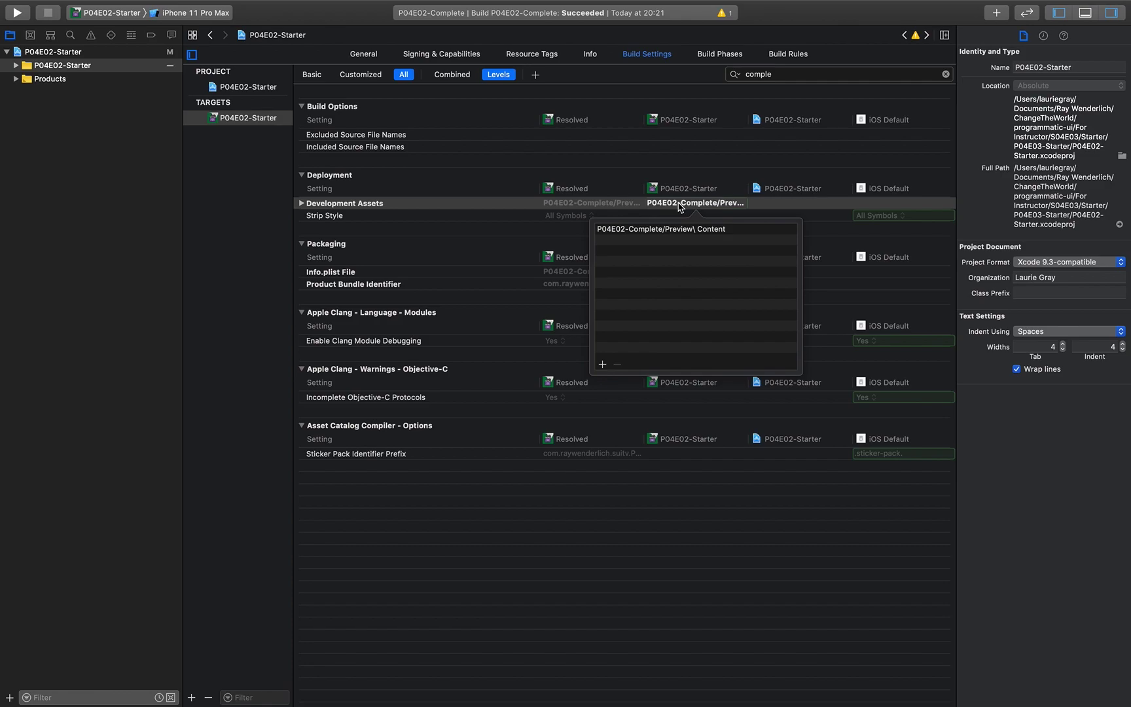
click(643, 229)
click(643, 229)
click(666, 231)
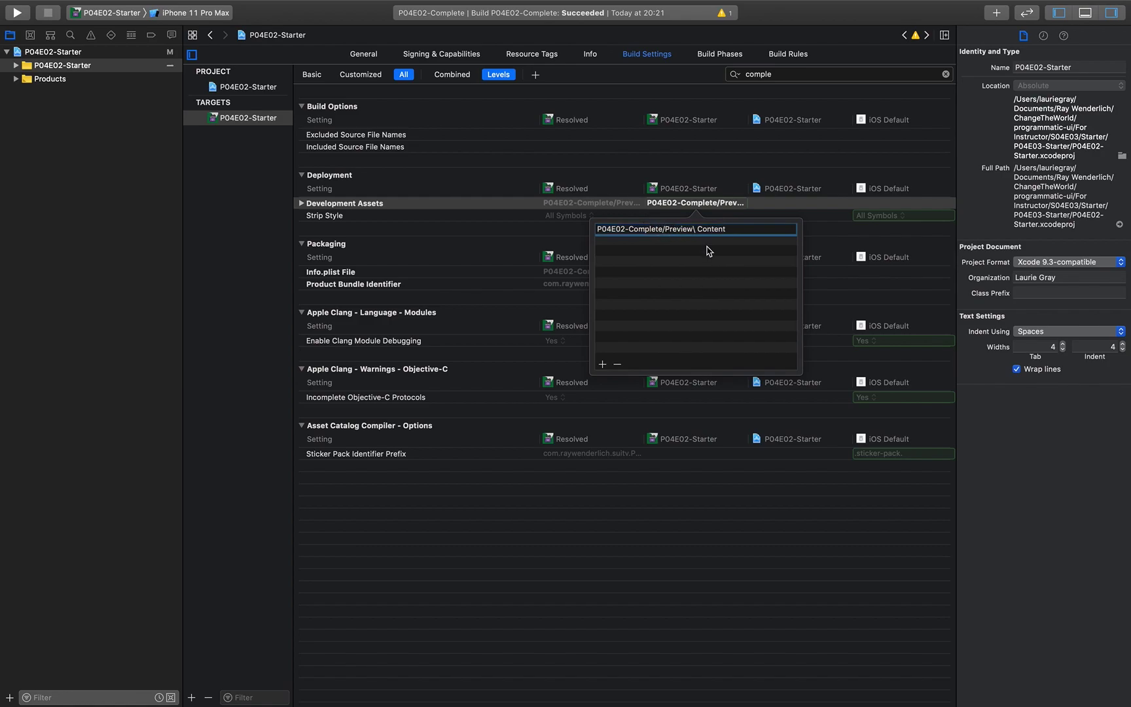
key(super+BackSpace)
key(super+v)
key(Return)
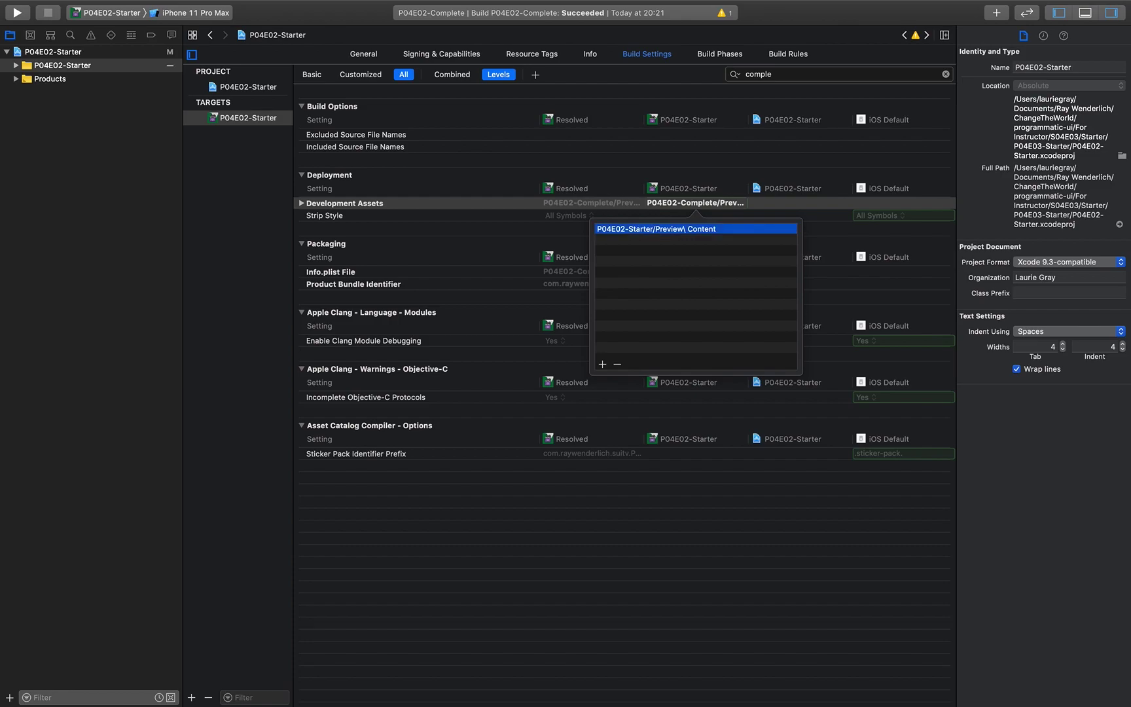
click(650, 588)
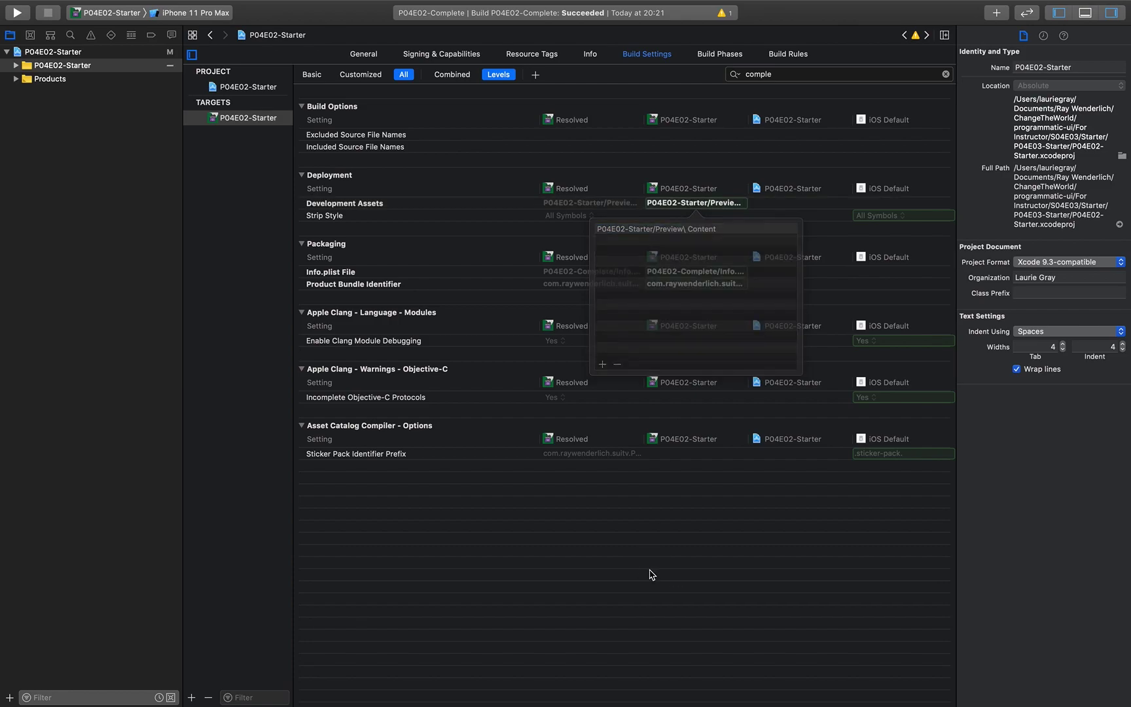
Step: Change the folder in the target's Info.plist File path to P04E02-Starter
double_click(683, 264)
click(664, 284)
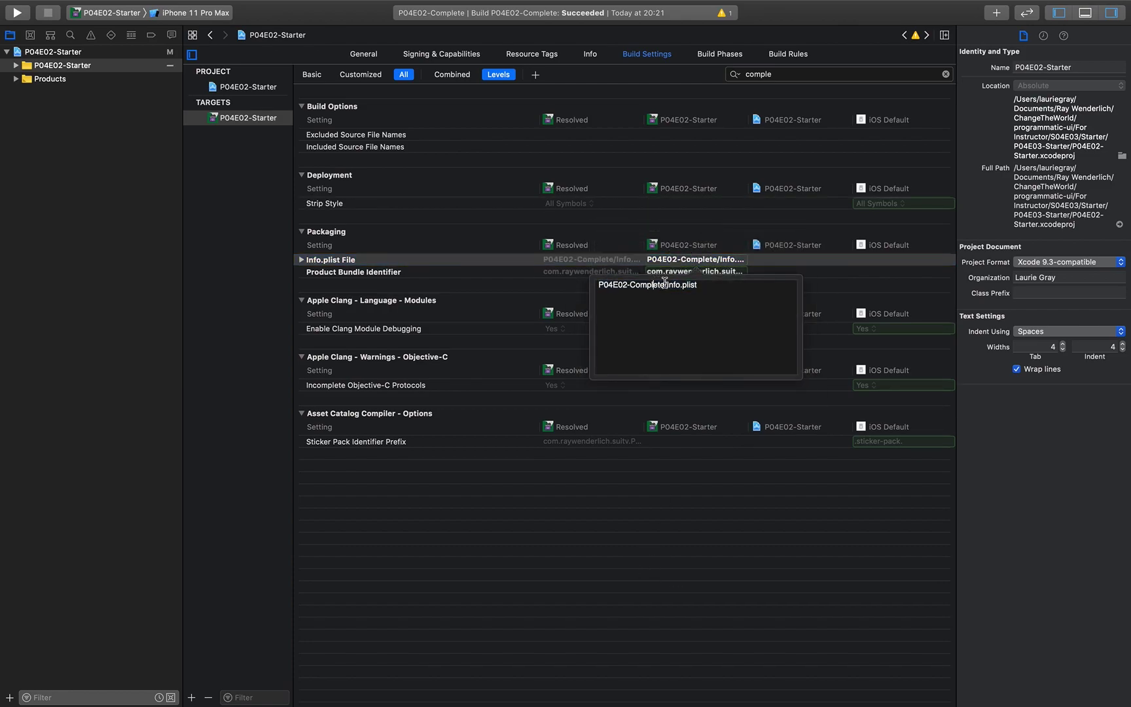
key(super+BackSpace)
text(P04E02-Starter)
key(Return)
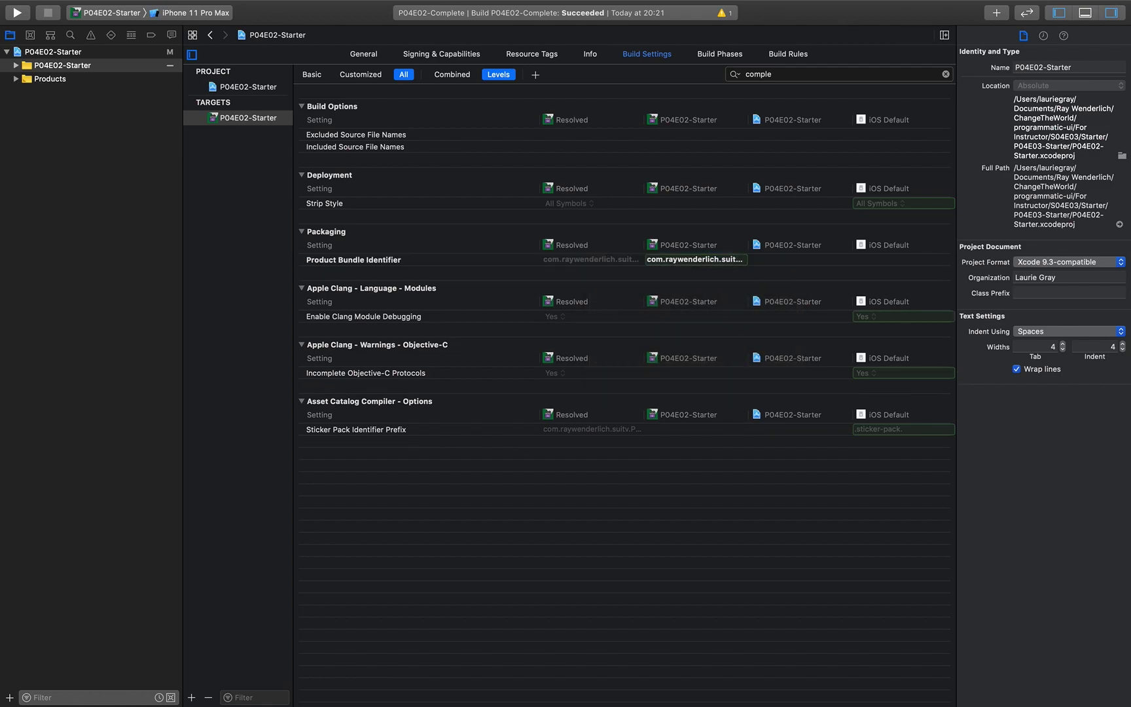
Step: Change the last part of the target's Product Bundle Identifier to P04E02-Starter, and build and run the app
double_click(695, 262)
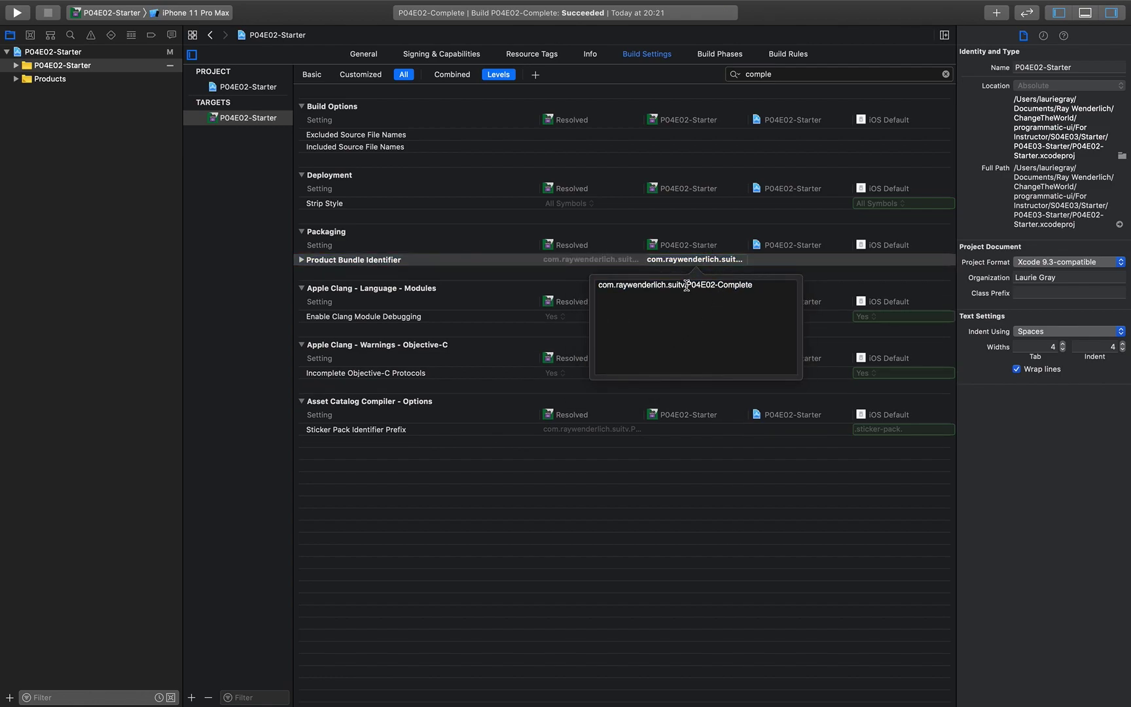
key(alt+shift+Left)
key(alt+shift+Left)
text(P04E02-Starter)
key(Return)
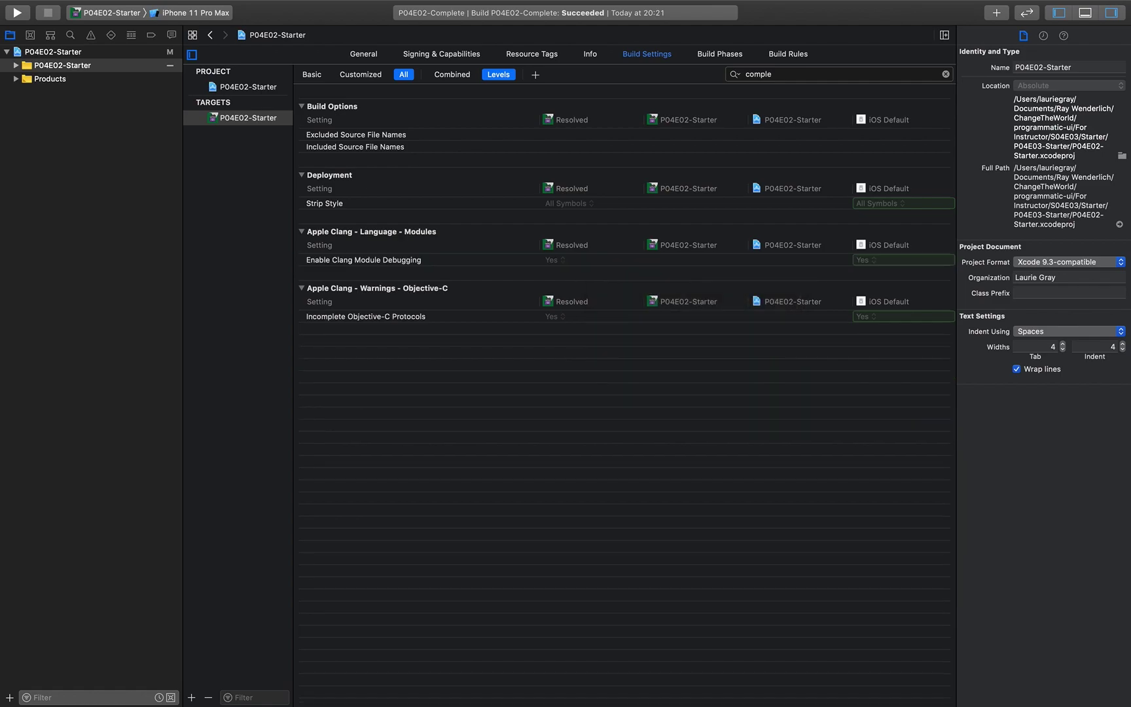
key(super+r)
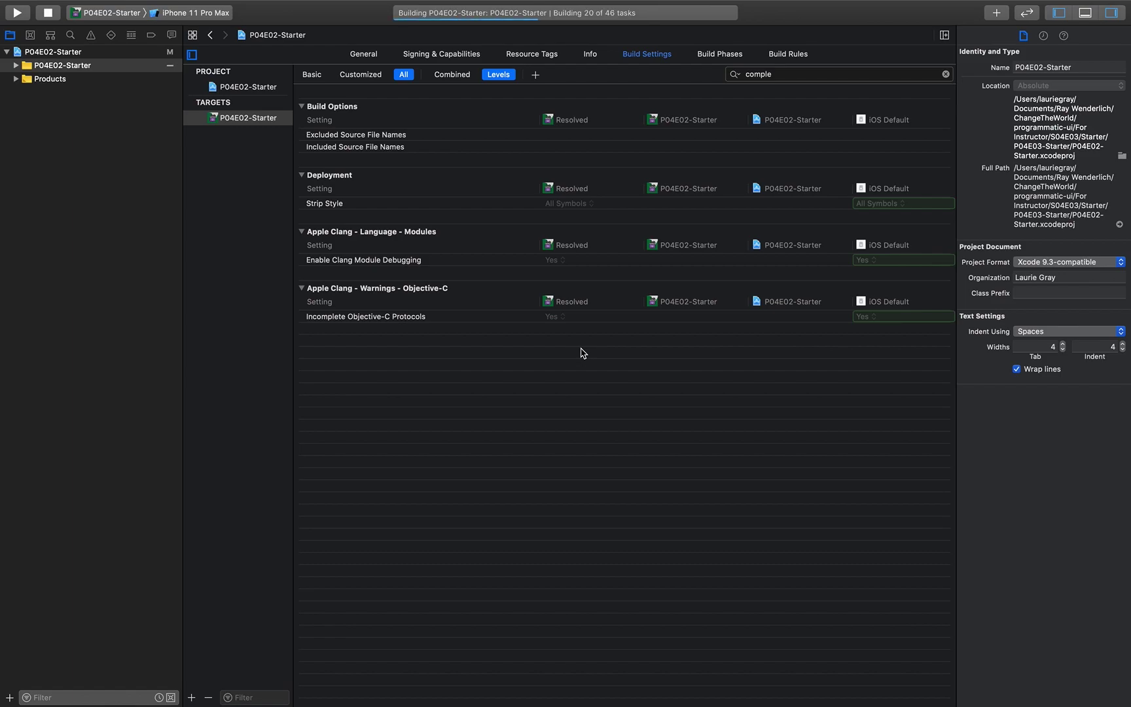